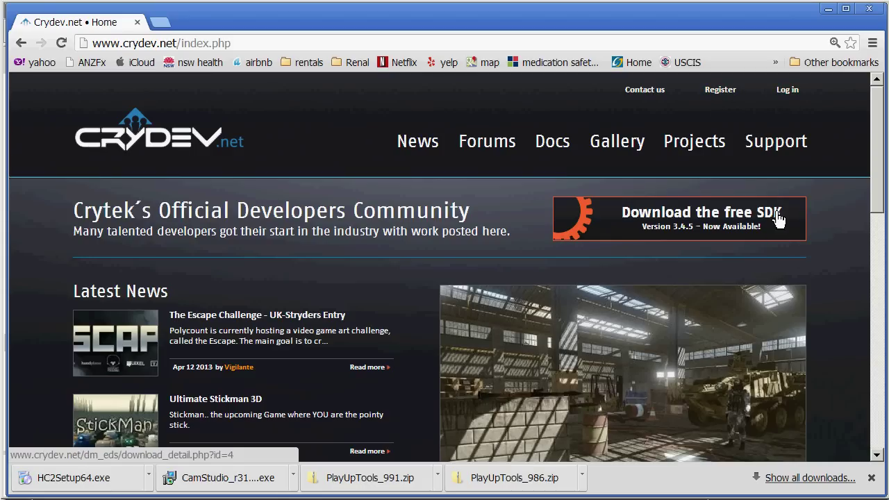
Step: Open the CryENGINE 3 Free SDK 3.4.5 download page and scroll through its requirements
{"action": "left_click", "coordinate": [712, 226]}
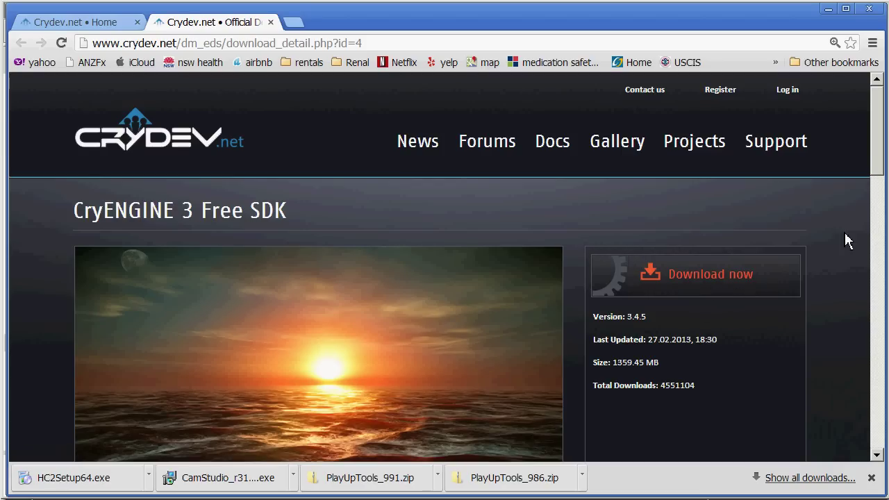
{"action": "left_click_drag", "start_coordinate": [878, 165], "coordinate": [874, 409]}
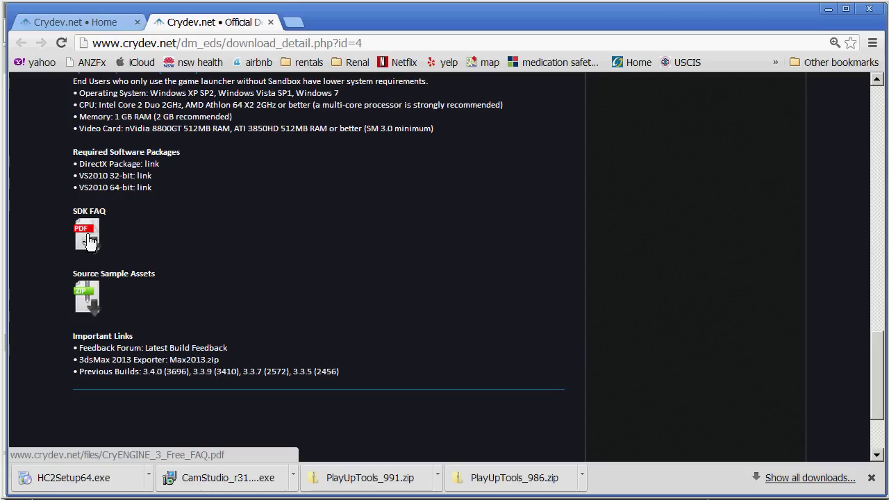
{"action": "scroll", "coordinate": [297, 277], "scroll_direction": "up", "scroll_amount": 2}
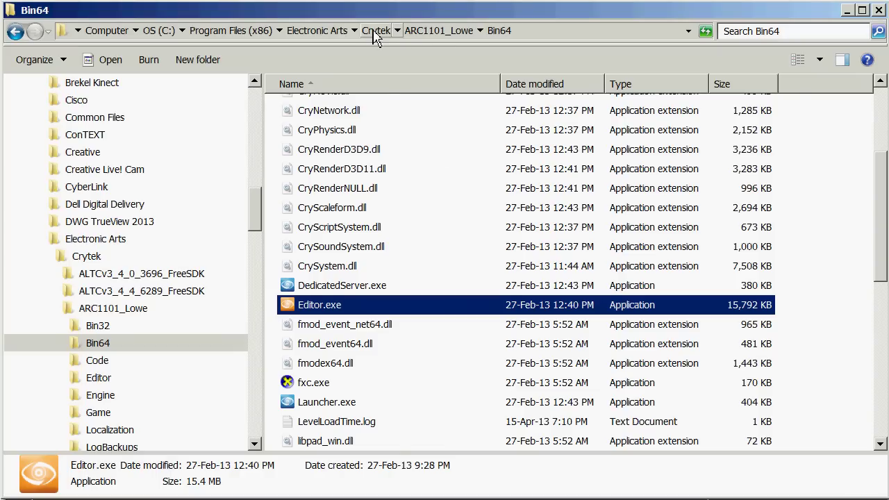
Step: In the Crytek folder, bring up actions for the CryENGINE_PC_v3_4_5_6666_freesdk.zip archive
{"action": "left_click", "coordinate": [375, 31]}
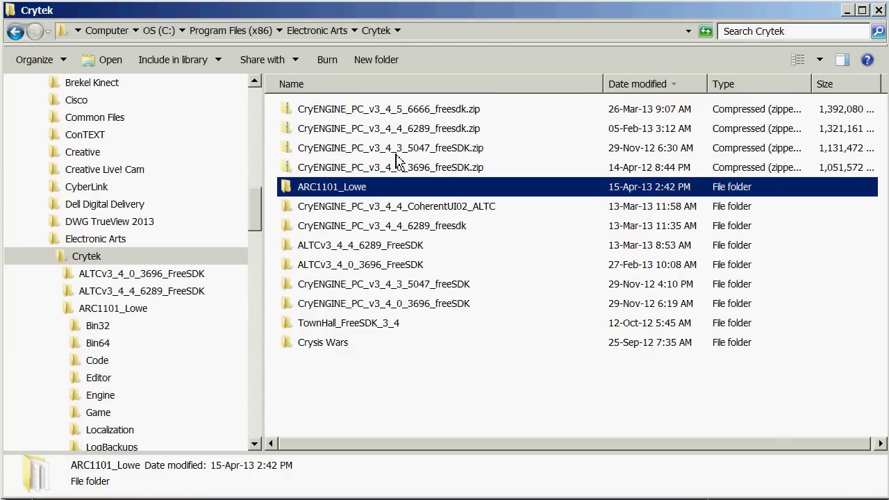
{"action": "left_click", "coordinate": [392, 111]}
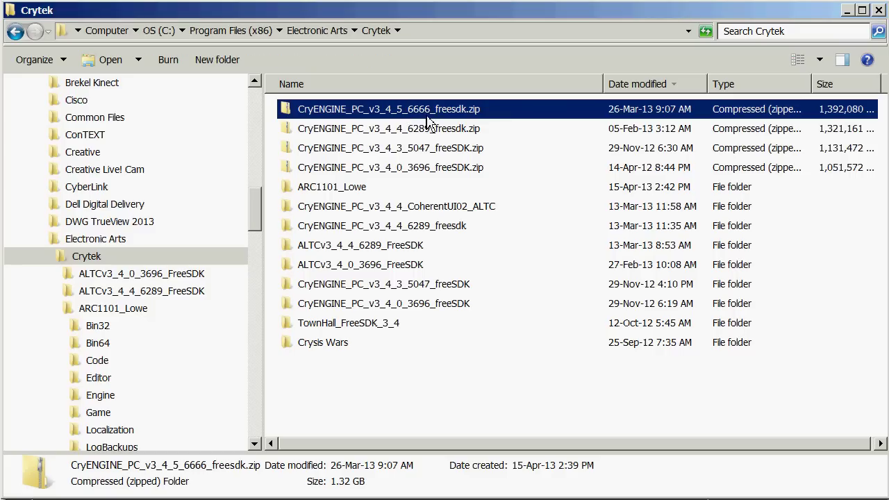
{"action": "right_click", "coordinate": [352, 114]}
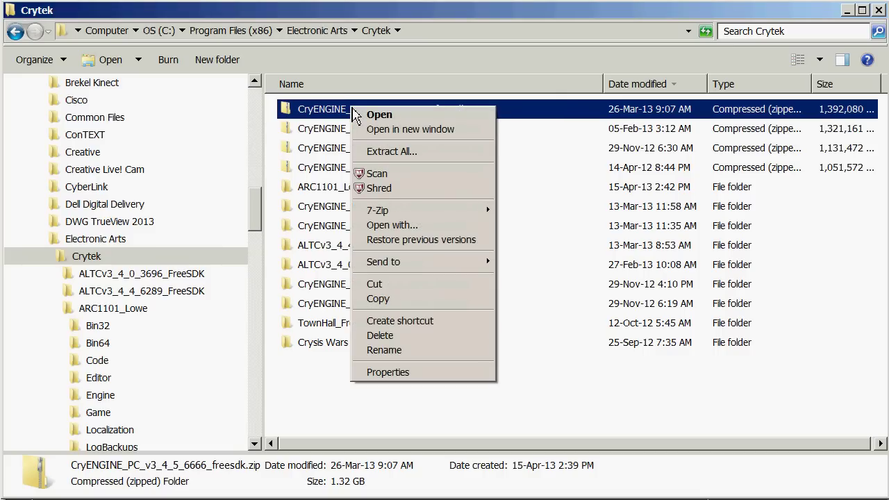
{"action": "mouse_move", "coordinate": [414, 211]}
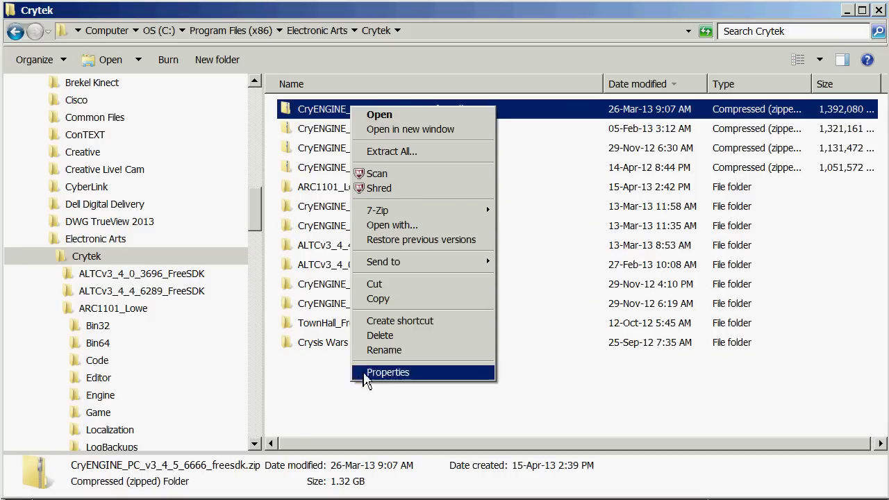
Step: Try renaming ARC1101_Lowe to ARCH1101_Lowe, dismiss the Folder In Use error, and close the locking program
{"action": "left_click", "coordinate": [331, 391]}
{"action": "left_click", "coordinate": [333, 192]}
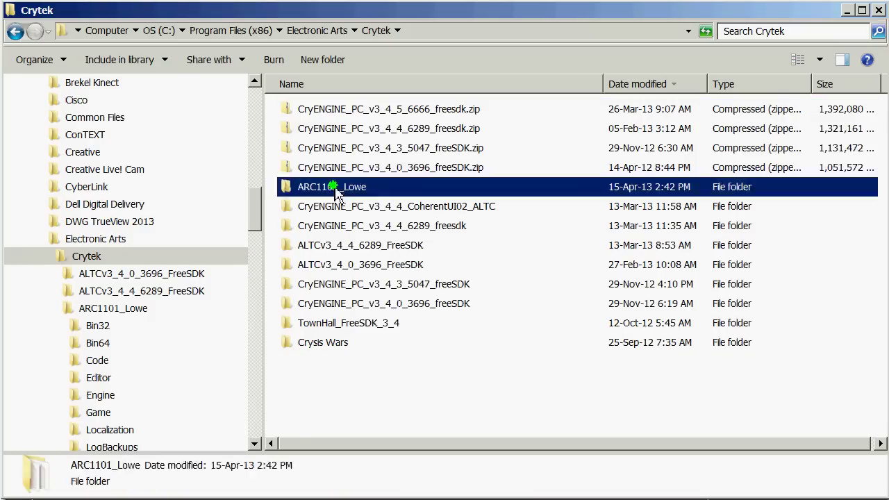
{"action": "left_click", "coordinate": [314, 186]}
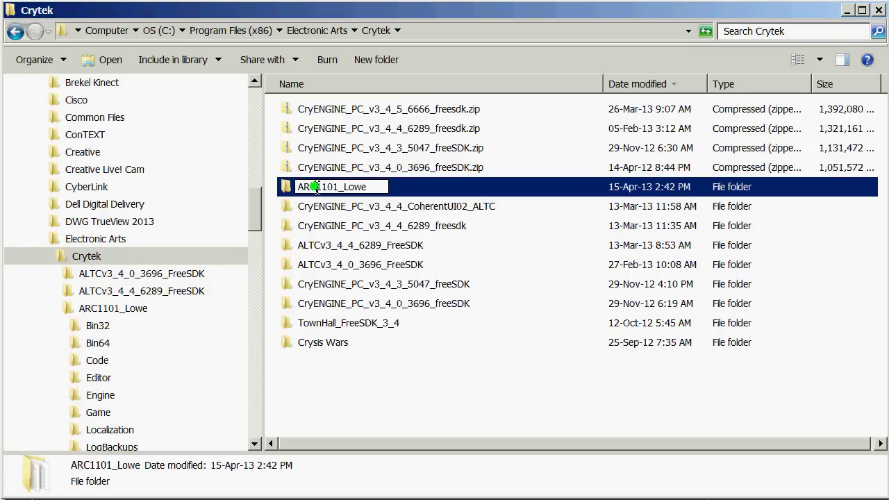
{"action": "type", "text": "H"}
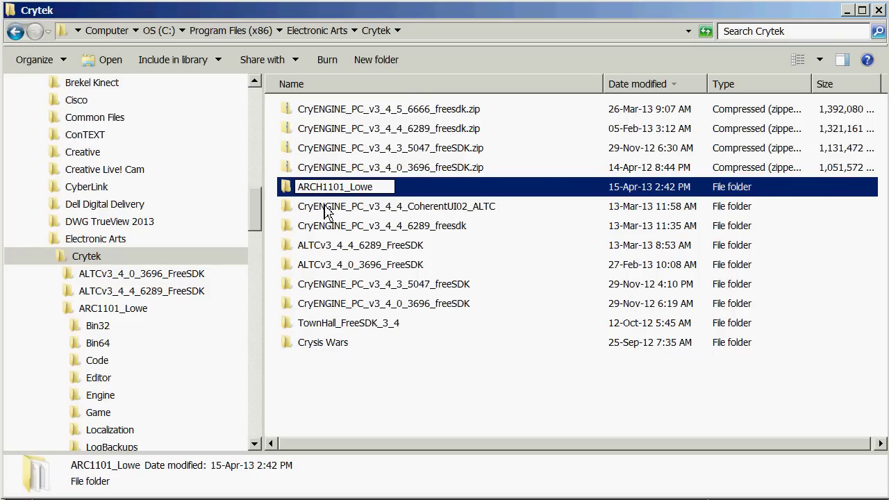
{"action": "key", "text": "Return"}
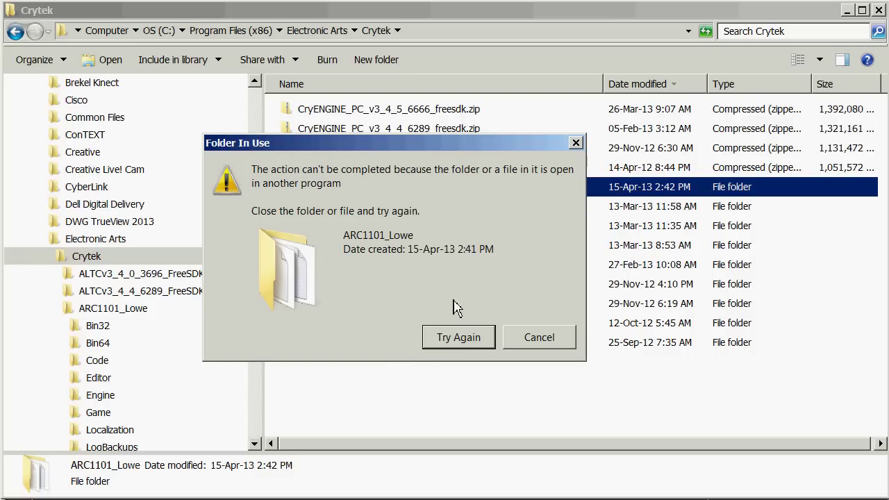
{"action": "left_click", "coordinate": [540, 347]}
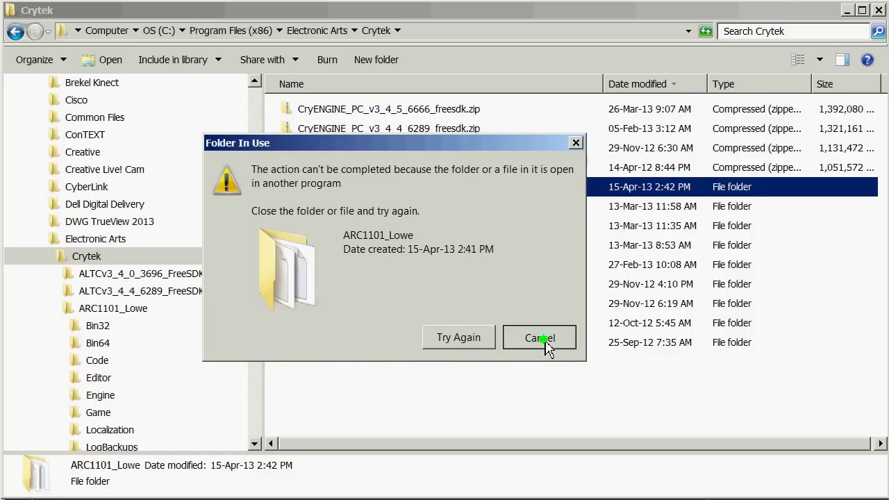
{"action": "left_click", "coordinate": [879, 10]}
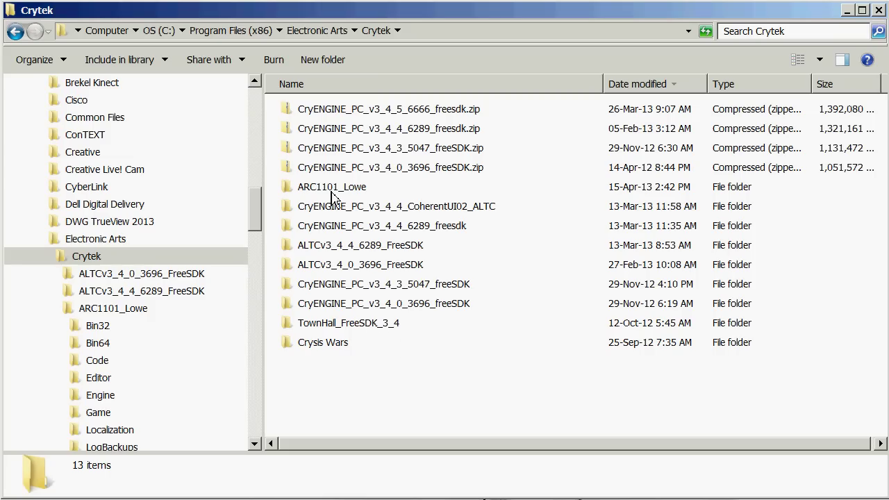
Step: Rename the folder to ARCH1101_Lowe successfully and reselect it
{"action": "left_click", "coordinate": [321, 193]}
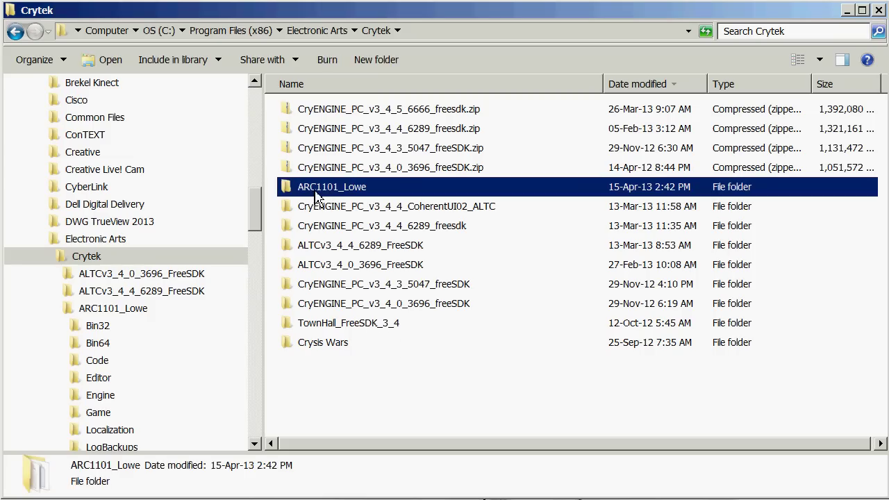
{"action": "left_click", "coordinate": [318, 187]}
{"action": "left_click", "coordinate": [318, 188]}
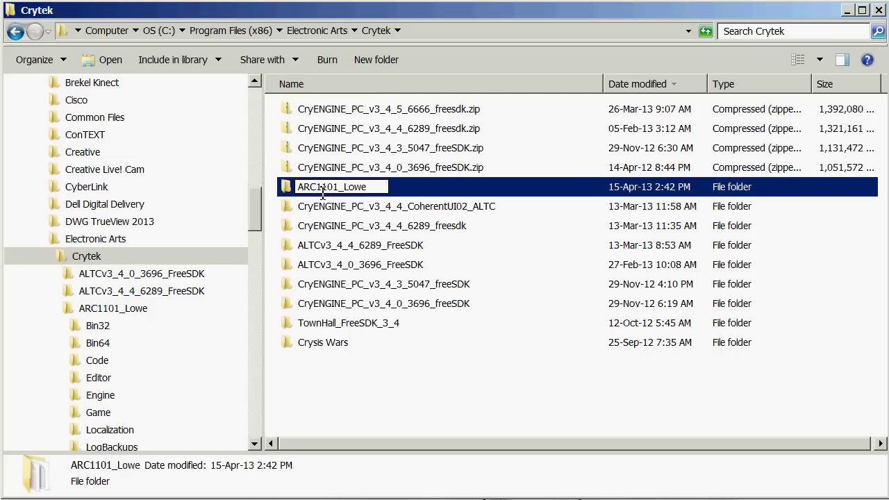
{"action": "type", "text": "H"}
{"action": "left_click", "coordinate": [406, 387]}
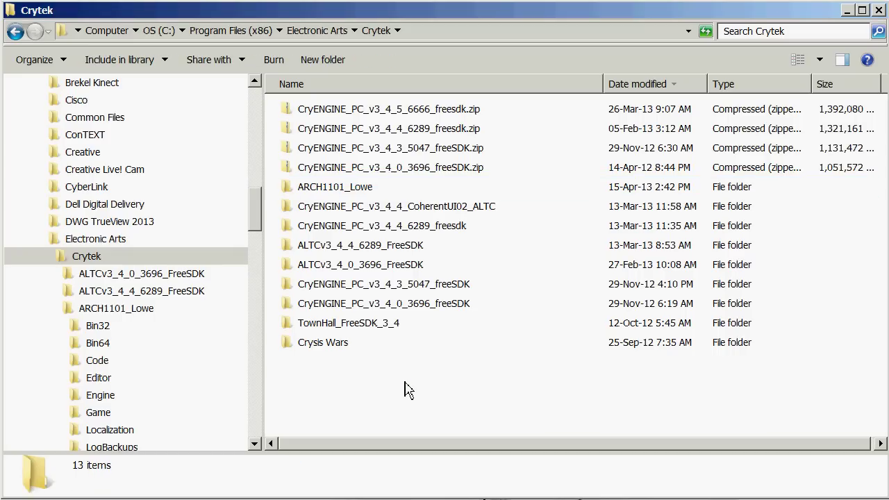
{"action": "left_click", "coordinate": [332, 196]}
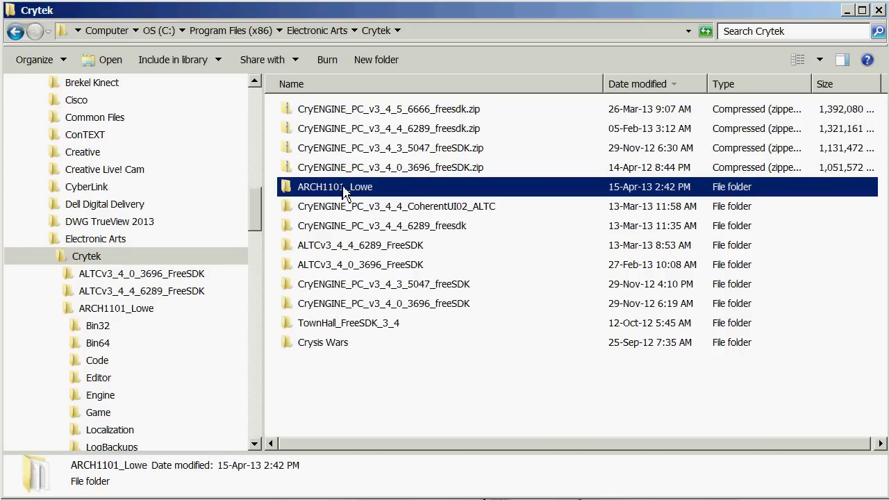
{"action": "left_click", "coordinate": [355, 111]}
{"action": "left_click", "coordinate": [339, 184]}
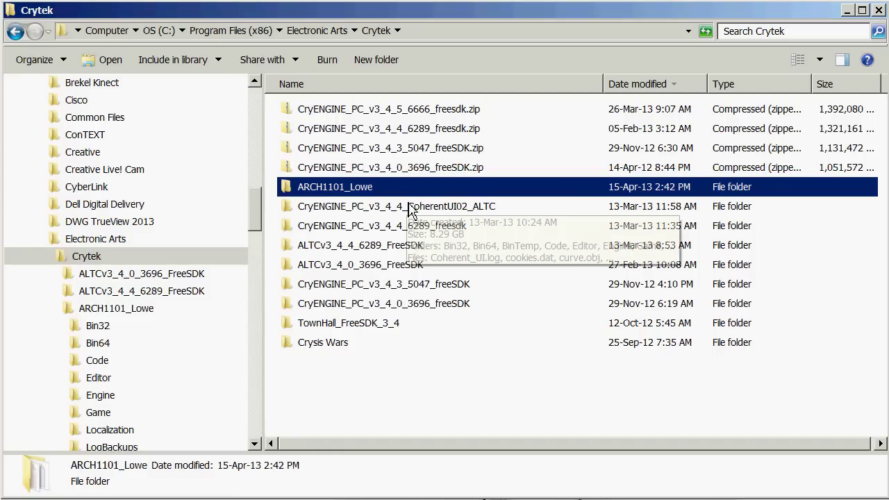
Step: Open ARCH1101_Lowe\Bin64 and launch Editor.exe to start the Sandbox Editor
{"action": "left_click", "coordinate": [353, 187]}
{"action": "double_click", "coordinate": [354, 189]}
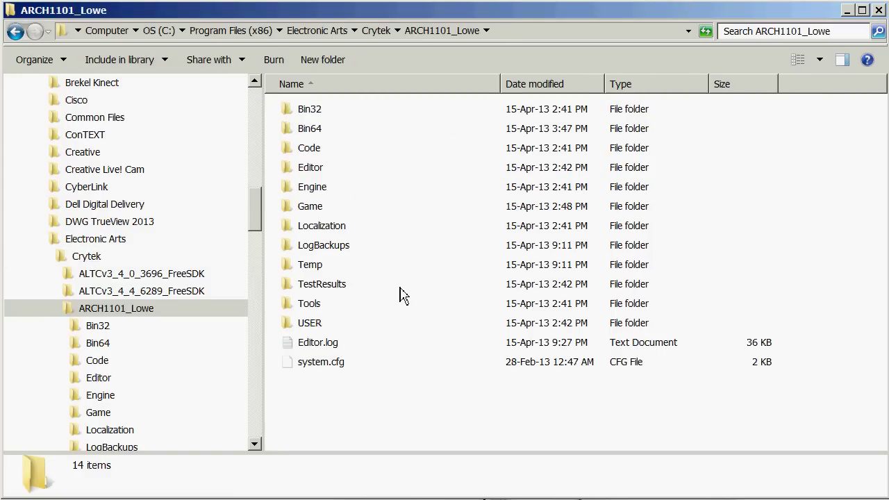
{"action": "double_click", "coordinate": [317, 134]}
{"action": "scroll", "coordinate": [387, 254], "scroll_direction": "down", "scroll_amount": 2}
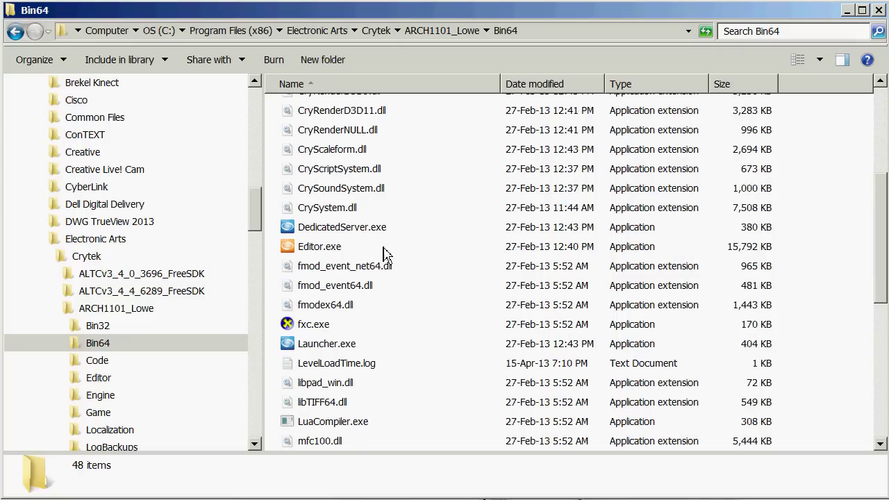
{"action": "right_click", "coordinate": [323, 256]}
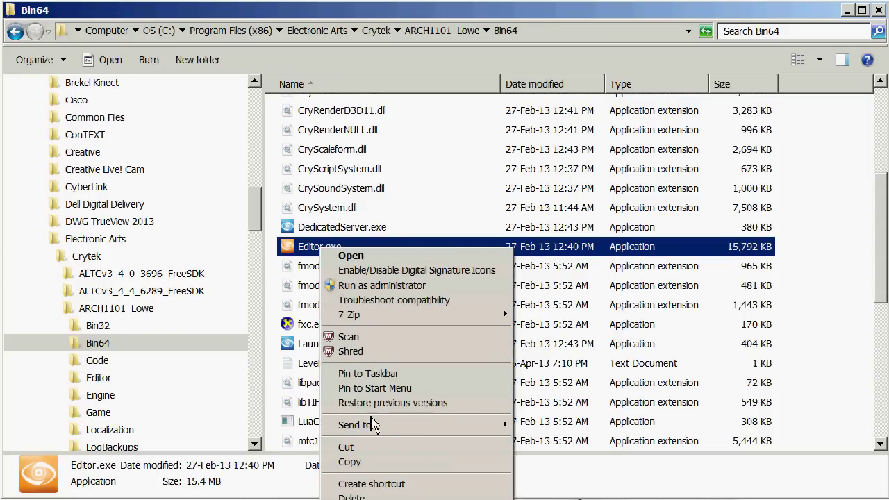
{"action": "mouse_move", "coordinate": [378, 425]}
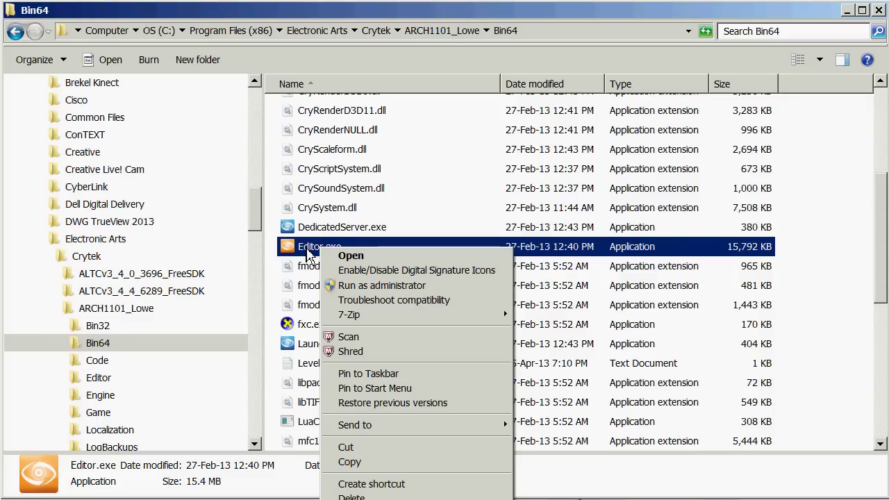
{"action": "left_click", "coordinate": [308, 250]}
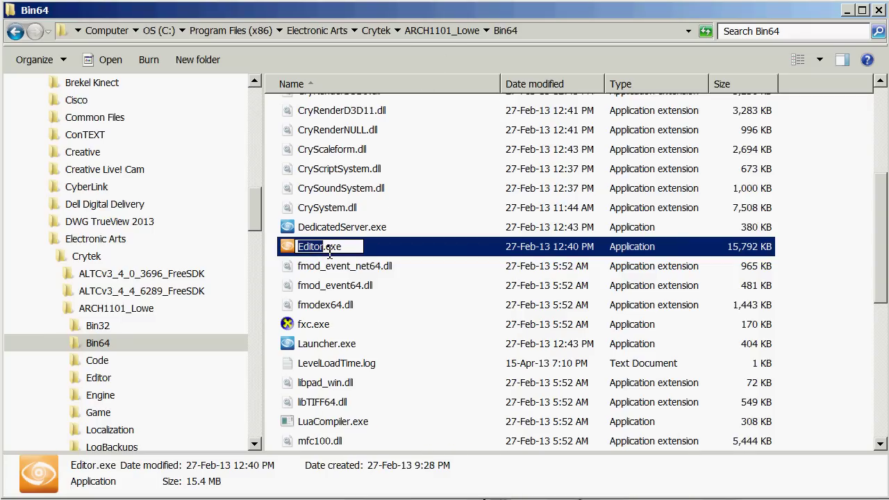
{"action": "left_click", "coordinate": [347, 270]}
{"action": "double_click", "coordinate": [326, 247]}
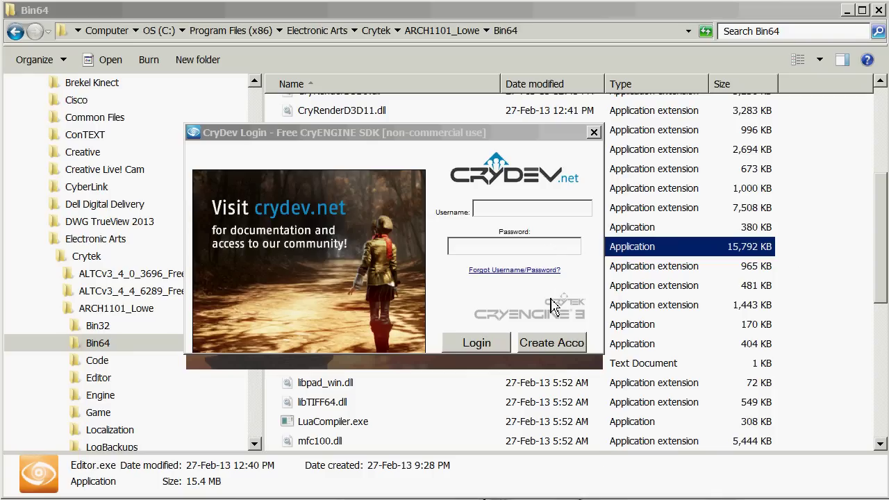
Step: Log in to CryDev with the account username and password
{"action": "left_click_drag", "start_coordinate": [430, 136], "coordinate": [450, 138]}
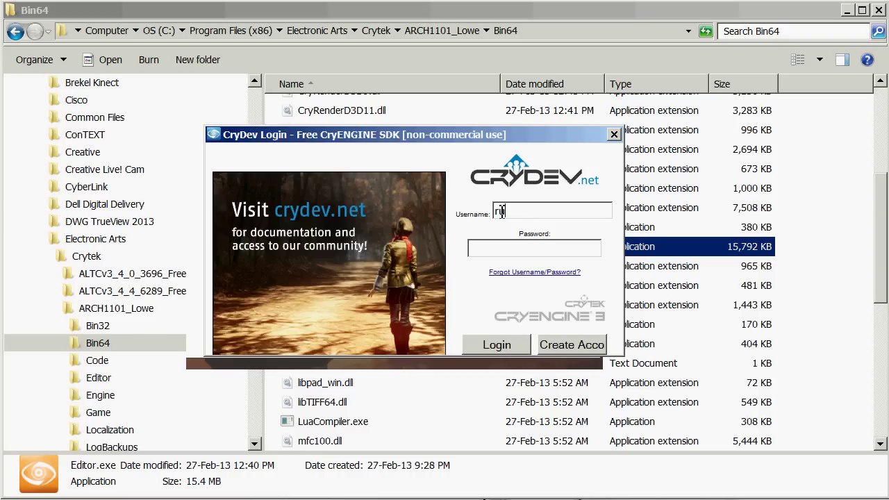
{"action": "type", "text": "we"}
{"action": "left_click", "coordinate": [504, 253]}
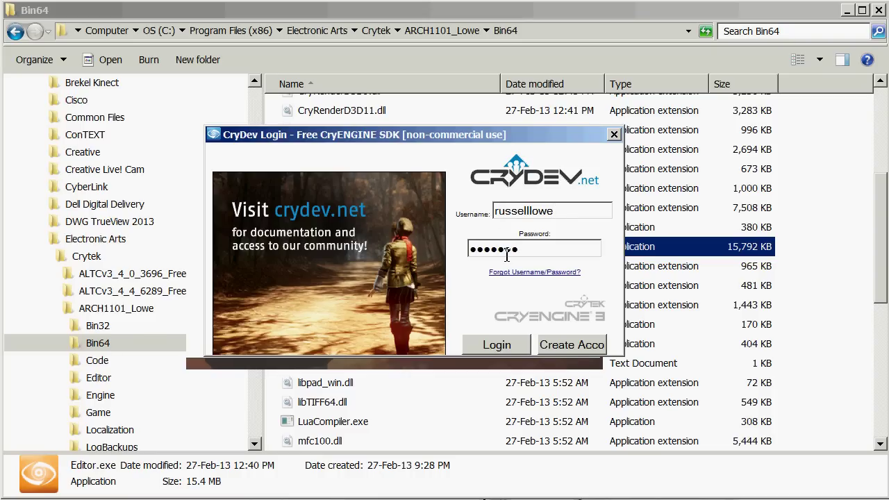
{"action": "left_click", "coordinate": [497, 347]}
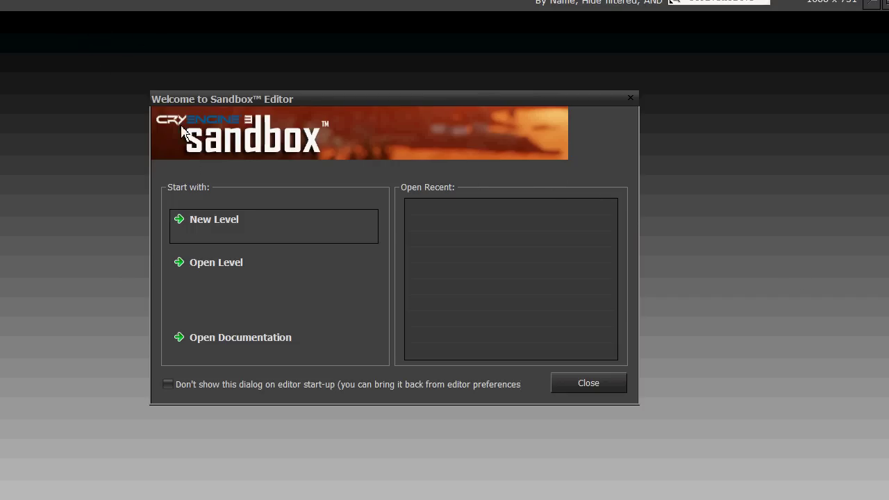
Step: Create level ARCH1101_VideoTutorial with a 2048x2048 heightmap at 1 meter per unit
{"action": "left_click", "coordinate": [217, 219]}
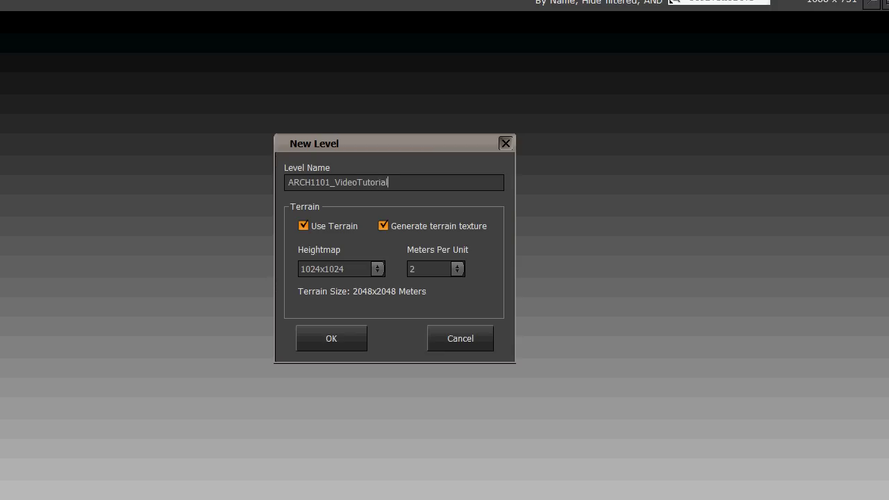
{"action": "left_click", "coordinate": [376, 268]}
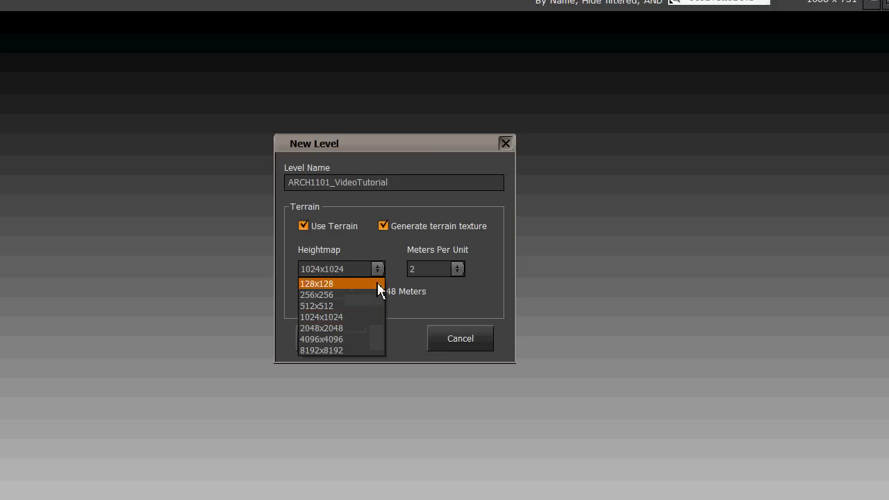
{"action": "left_click", "coordinate": [373, 328]}
{"action": "left_click", "coordinate": [458, 269]}
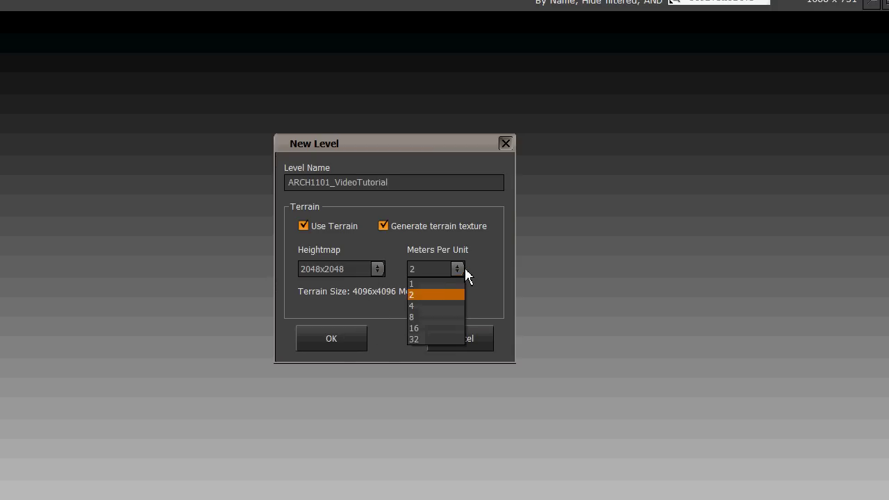
{"action": "left_click", "coordinate": [445, 286]}
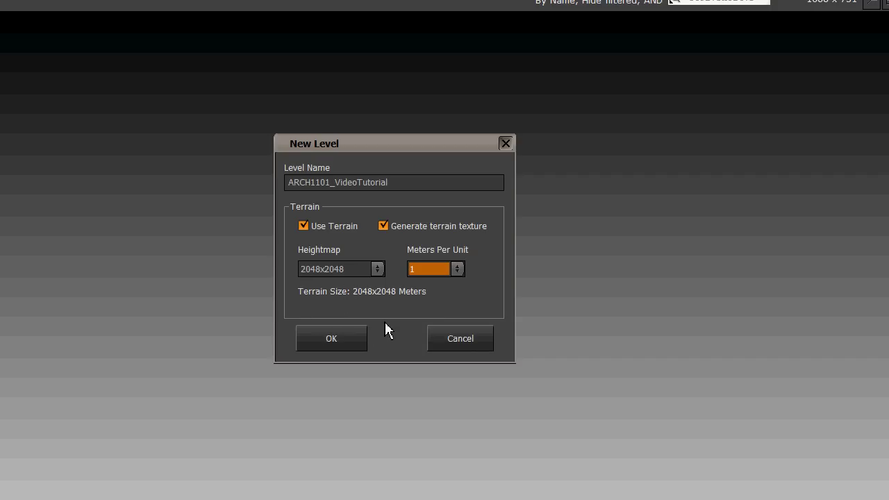
{"action": "left_click", "coordinate": [347, 340]}
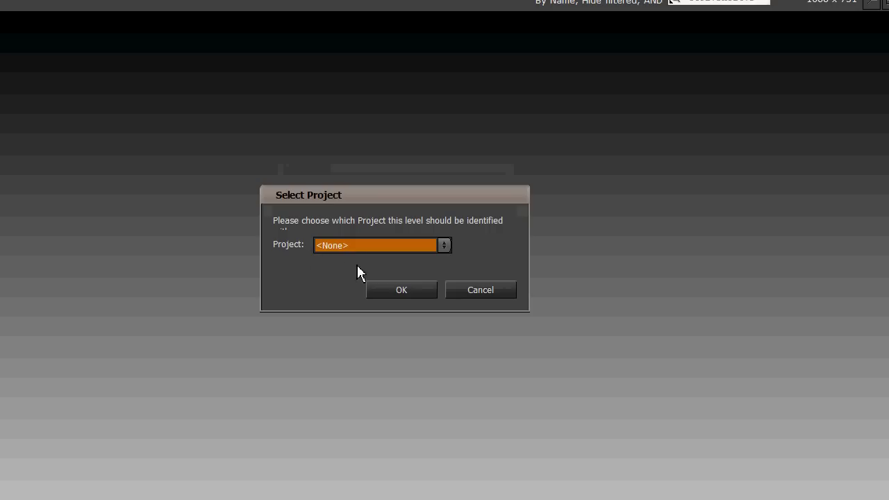
Step: Choose Global Share as the new level's project
{"action": "left_click", "coordinate": [447, 248]}
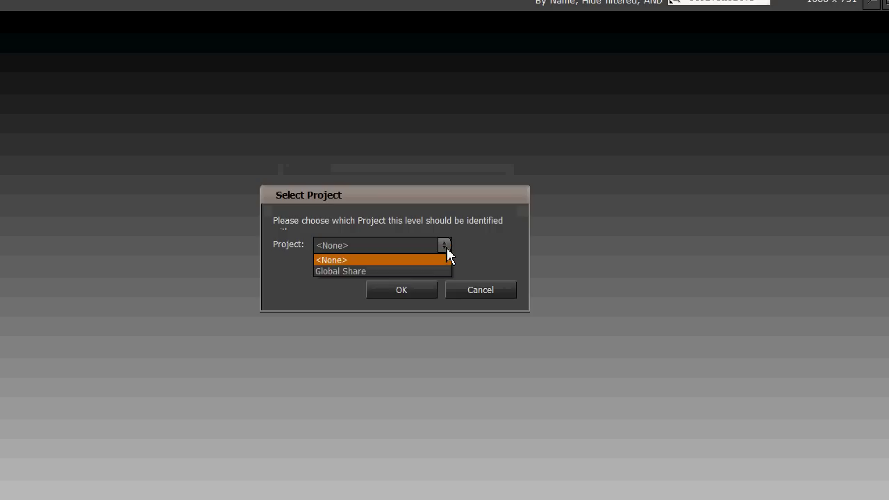
{"action": "left_click", "coordinate": [396, 272]}
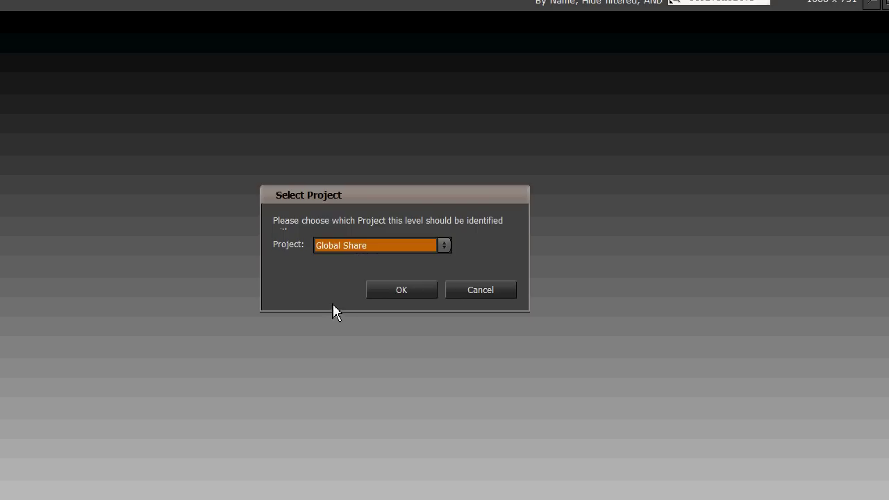
{"action": "left_click", "coordinate": [385, 293]}
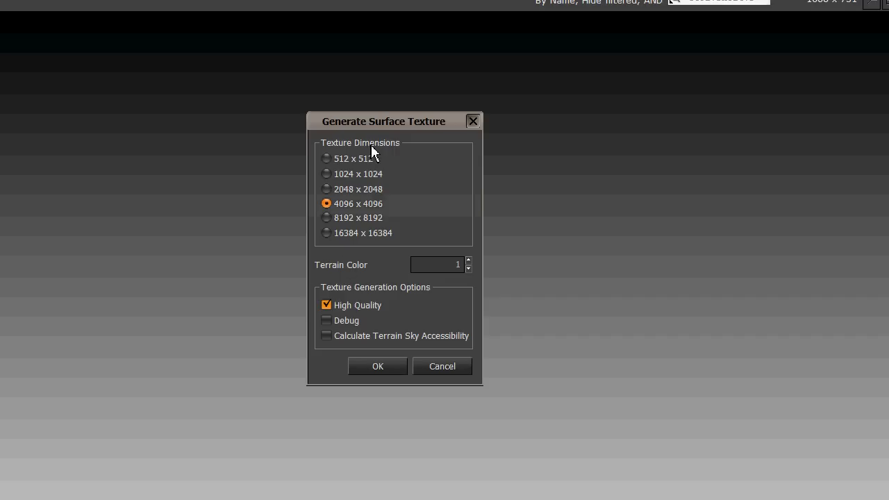
Step: Generate the 4096 x 4096 surface texture and look around the empty sea
{"action": "left_click", "coordinate": [395, 369]}
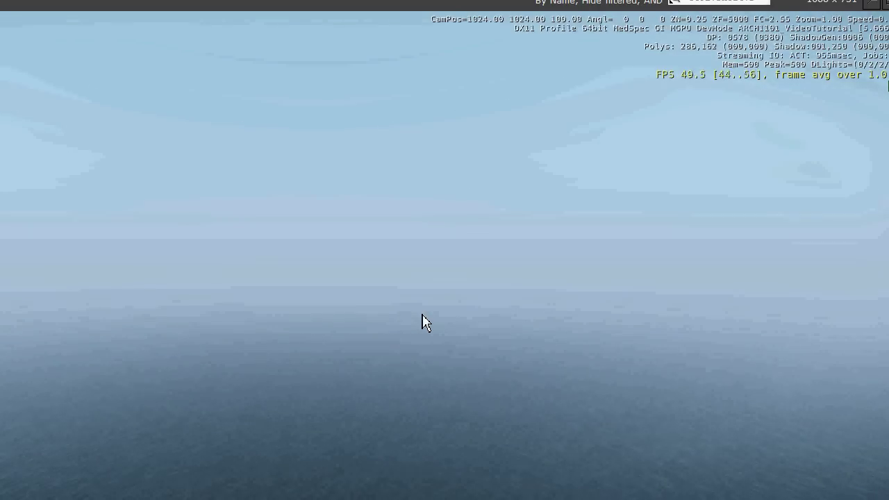
{"action": "right_click_drag", "start_coordinate": [459, 279], "coordinate": [462, 278]}
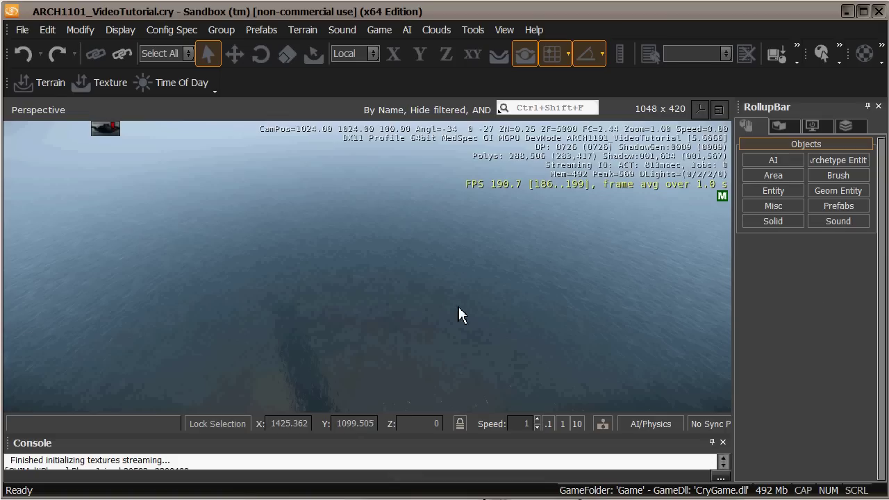
{"action": "right_click_drag", "start_coordinate": [462, 244], "coordinate": [462, 243]}
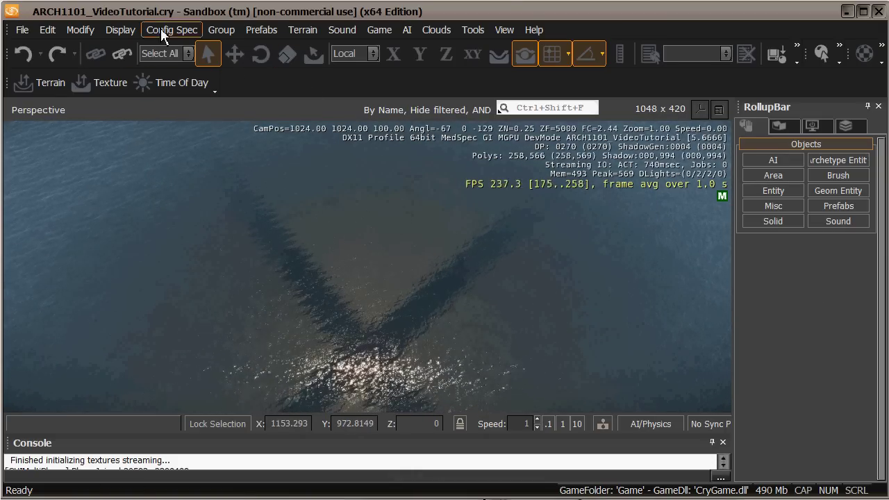
{"action": "right_click_drag", "start_coordinate": [387, 291], "coordinate": [387, 292]}
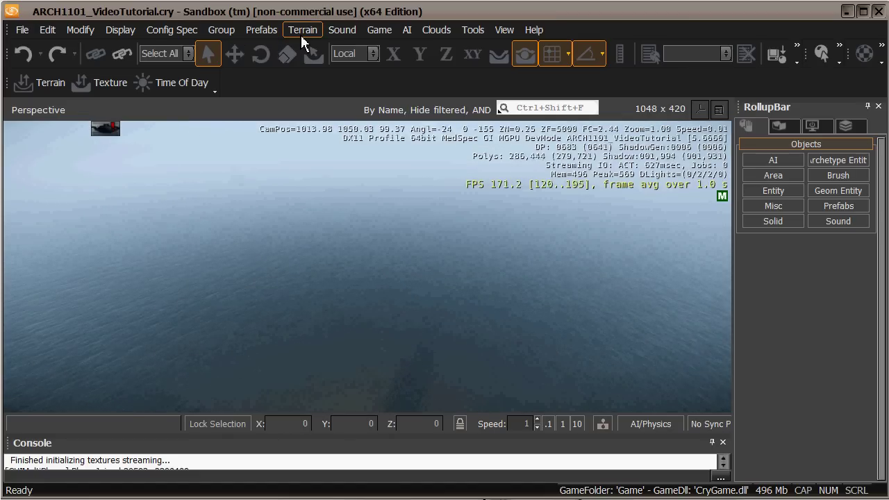
Step: Open the Terrain Editor from the Terrain menu and reposition its window
{"action": "left_click", "coordinate": [302, 32]}
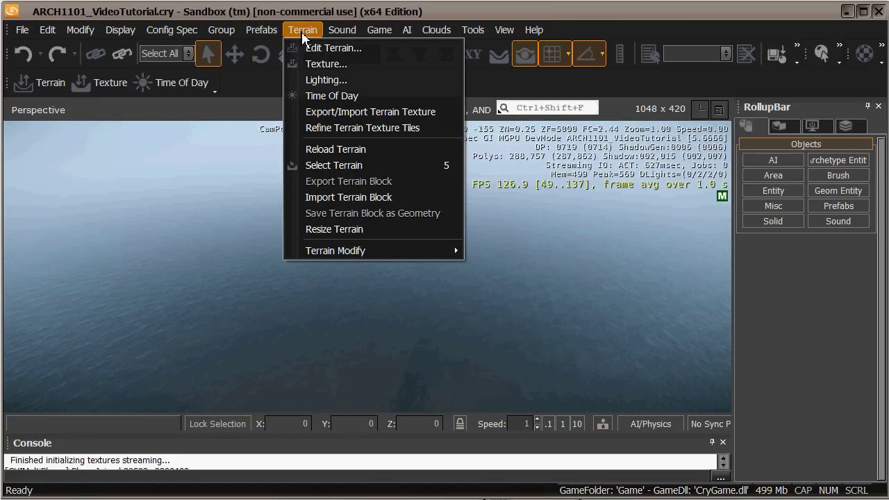
{"action": "left_click", "coordinate": [314, 48]}
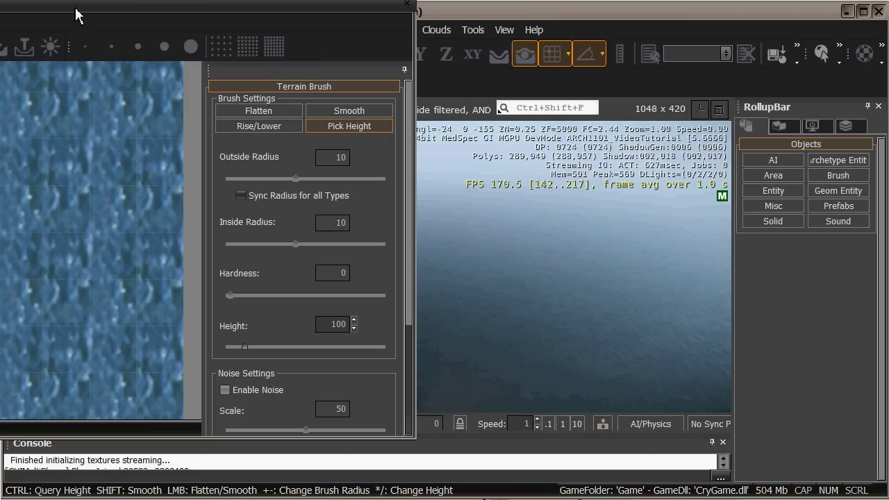
{"action": "left_click_drag", "start_coordinate": [273, 16], "coordinate": [352, 54]}
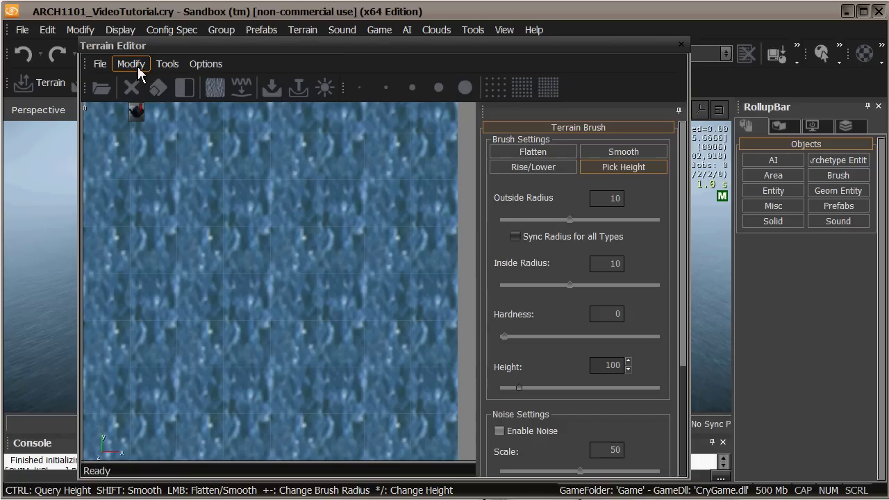
Step: Change the terrain's maximum height from 1024 to 256
{"action": "left_click", "coordinate": [131, 64]}
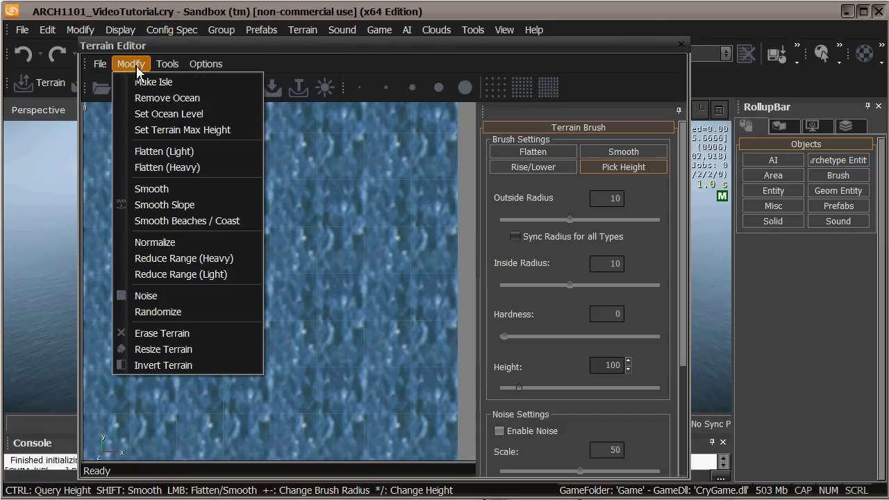
{"action": "left_click", "coordinate": [178, 131]}
{"action": "left_click", "coordinate": [459, 239]}
{"action": "double_click", "coordinate": [462, 239]}
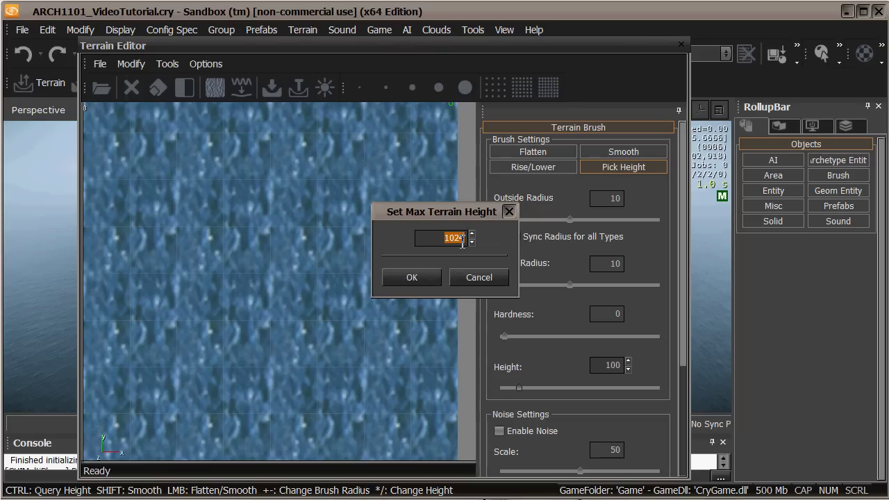
{"action": "type", "text": "256"}
{"action": "left_click", "coordinate": [420, 283]}
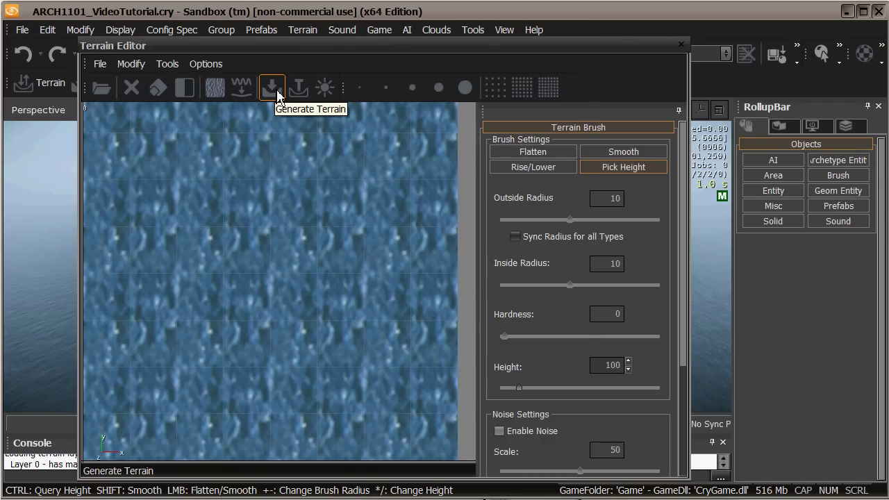
Step: Generate the island terrain, close the Terrain Editor, and fly toward its slopes
{"action": "left_click", "coordinate": [272, 88]}
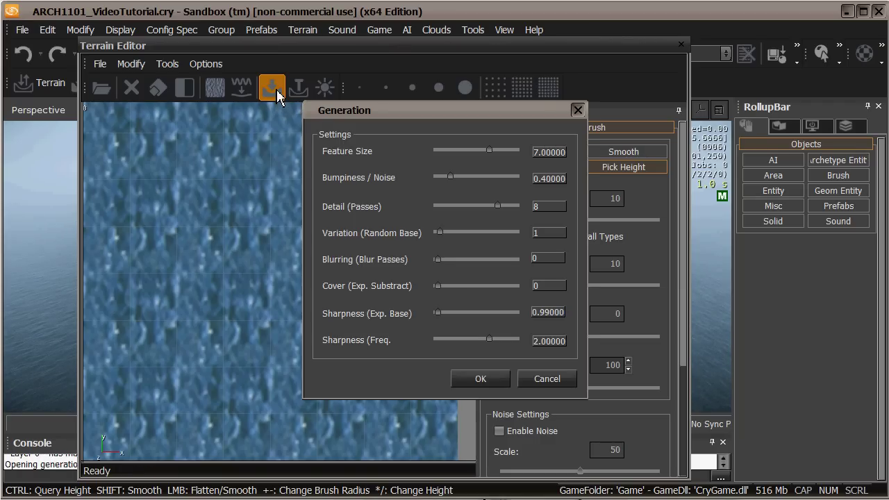
{"action": "left_click", "coordinate": [481, 379]}
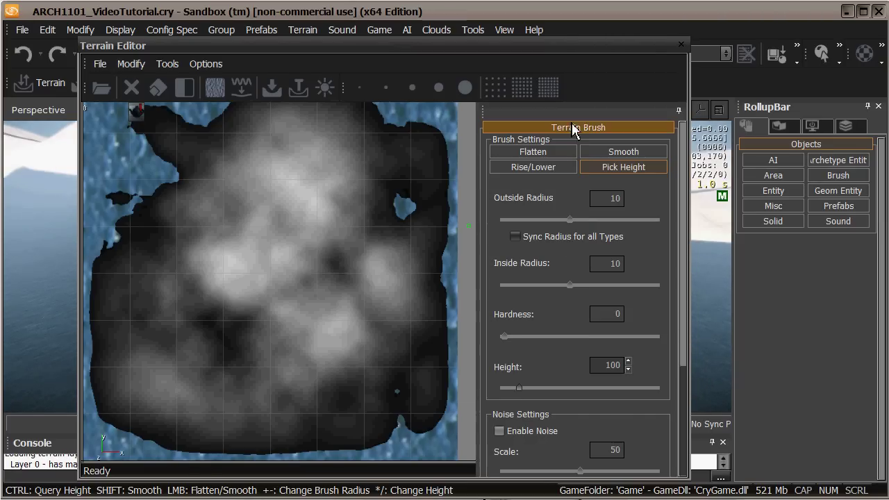
{"action": "left_click", "coordinate": [681, 44]}
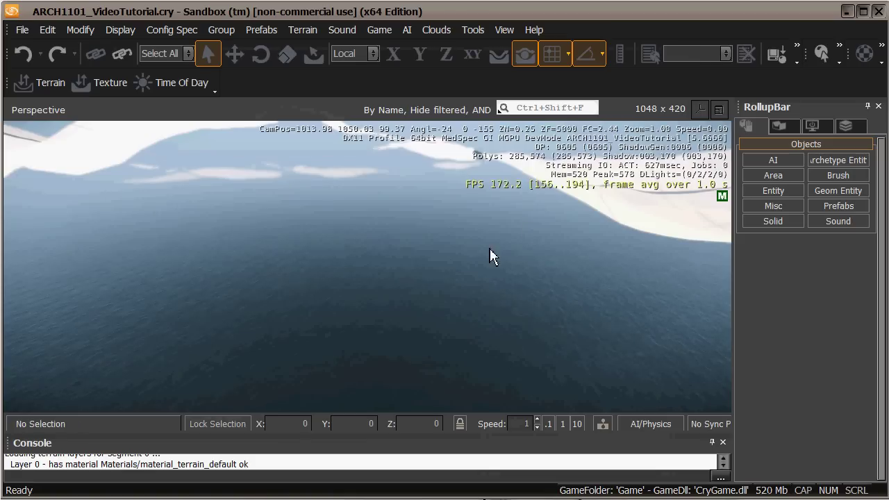
{"action": "key", "text": "w"}
{"action": "right_click_drag", "start_coordinate": [488, 252], "coordinate": [488, 250]}
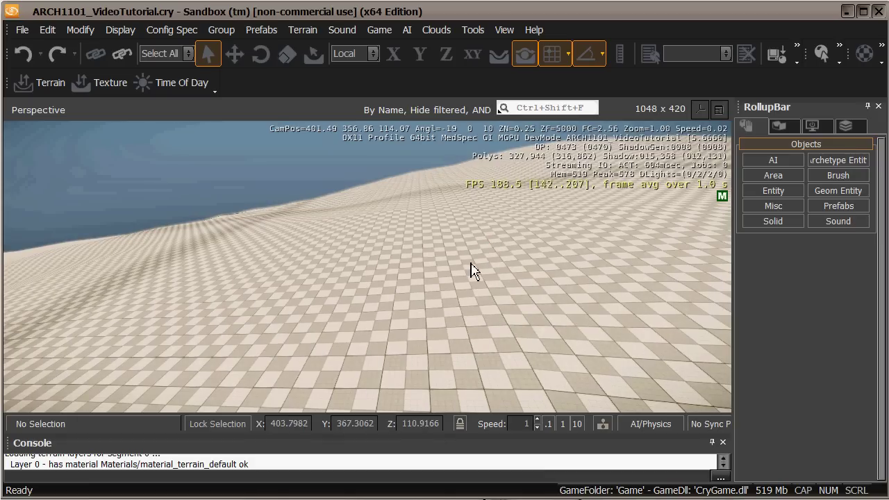
{"action": "key", "text": "ctrl+g"}
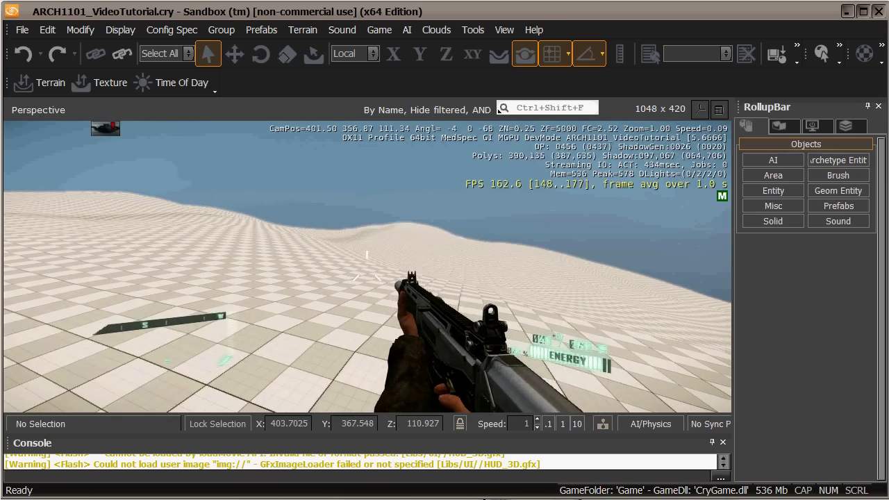
{"action": "key", "text": "h"}
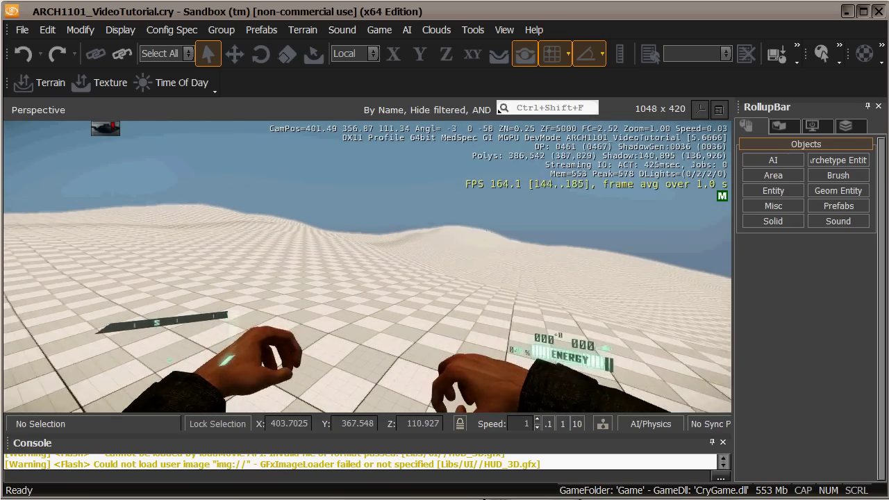
{"action": "key", "text": "w"}
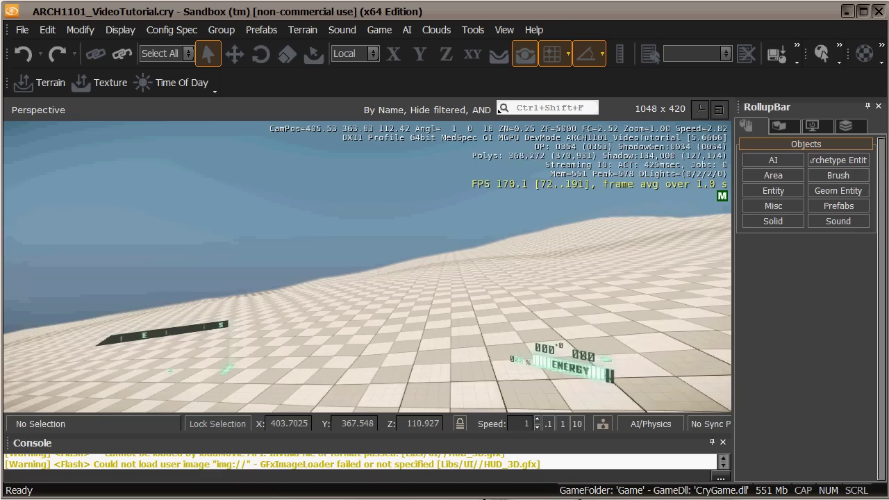
{"action": "key", "text": "F1"}
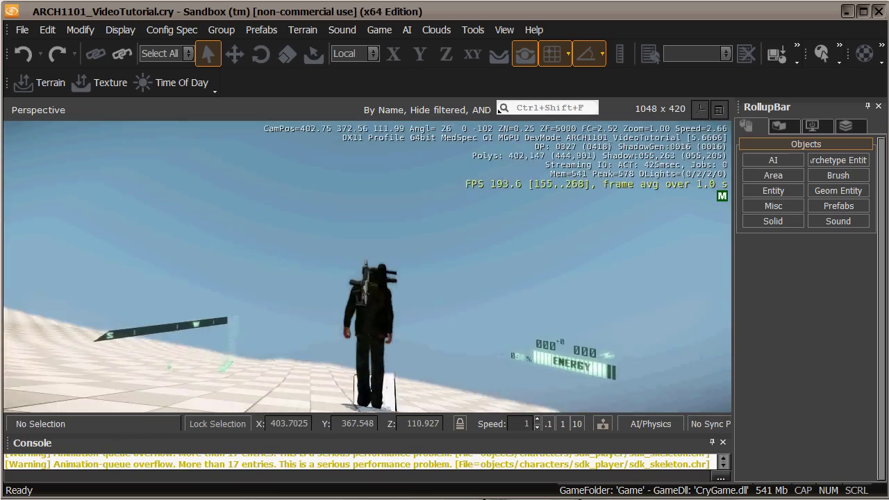
{"action": "key", "text": "w"}
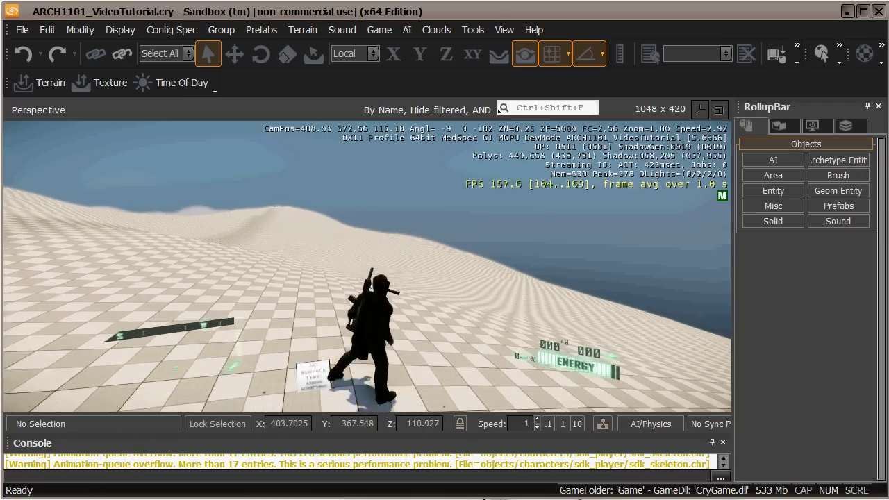
{"action": "key", "text": "d"}
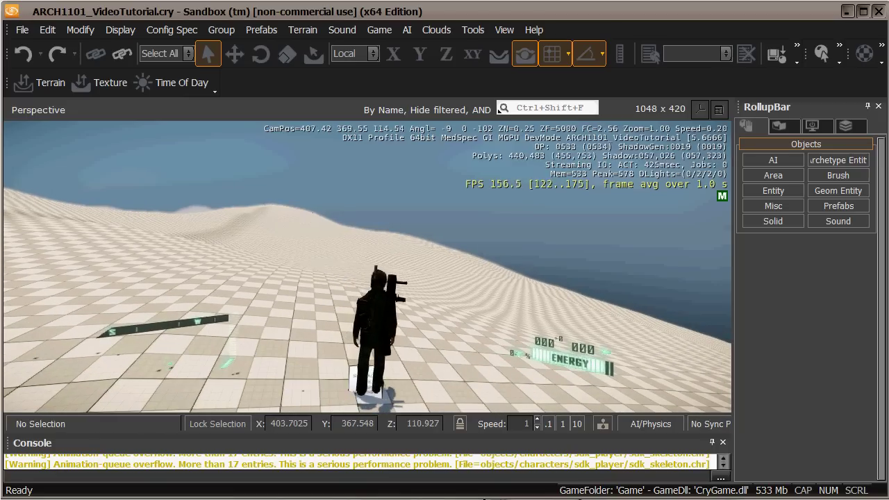
{"action": "key", "text": "s"}
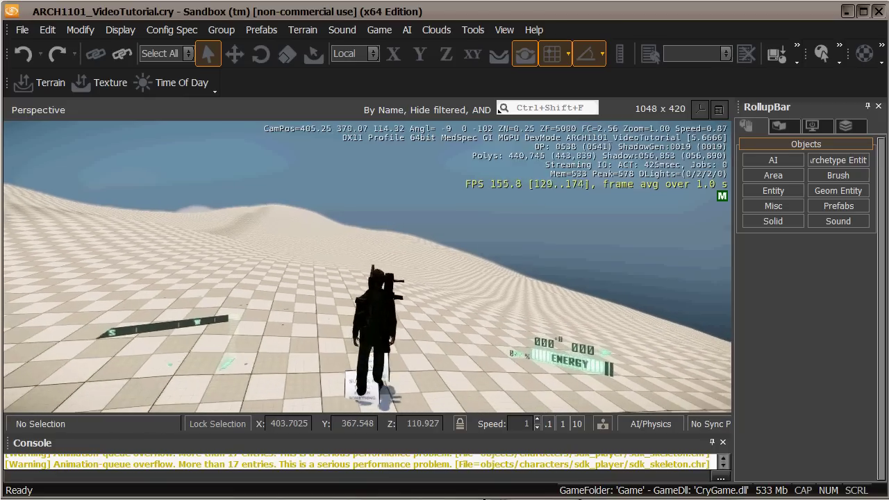
{"action": "key", "text": "w"}
{"action": "key", "text": "w"}
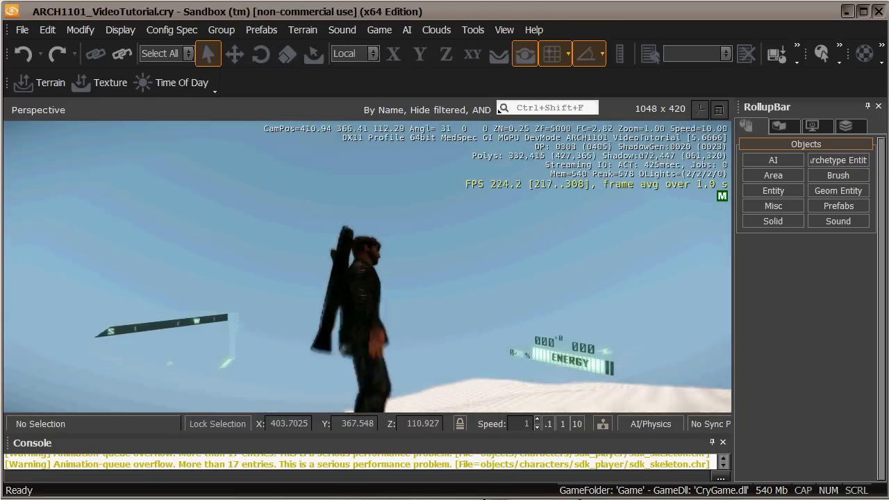
{"action": "key", "text": "F1"}
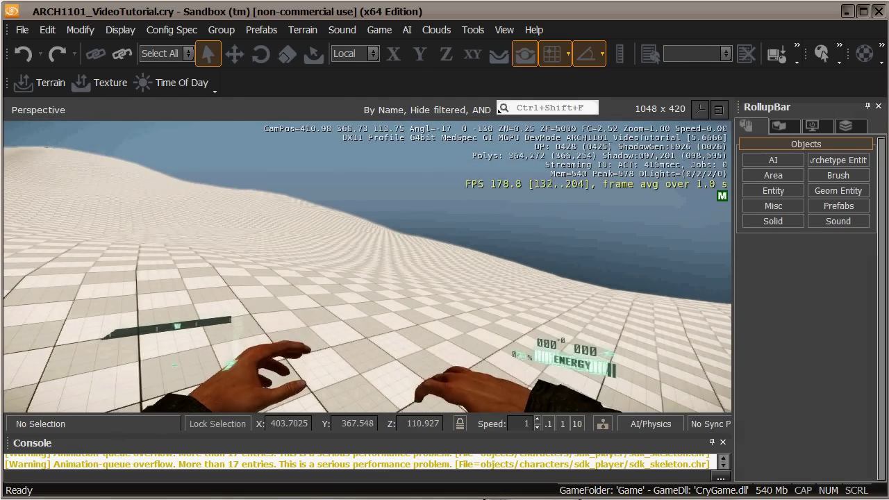
{"action": "key", "text": "w"}
{"action": "key", "text": "w"}
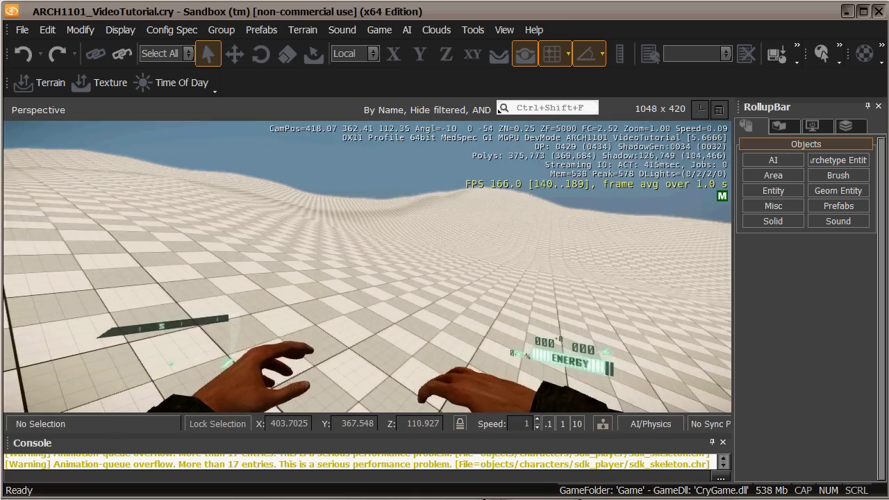
{"action": "key", "text": "w"}
{"action": "key", "text": "w"}
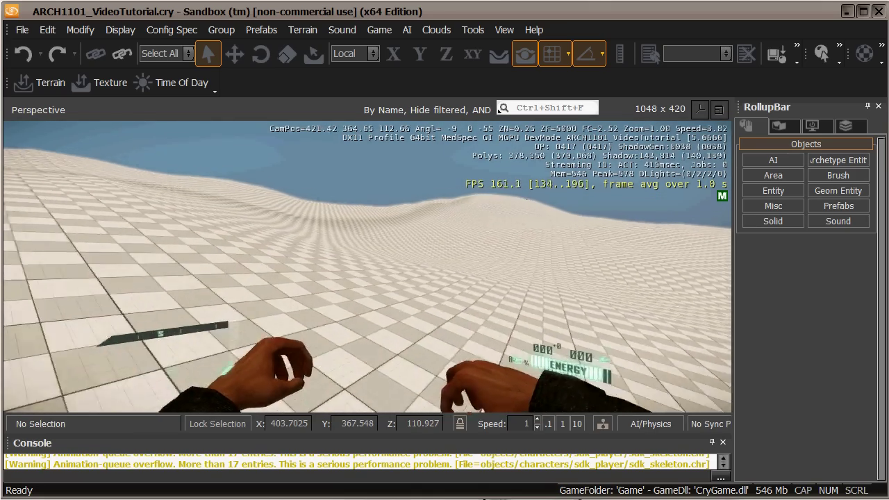
{"action": "key", "text": "w"}
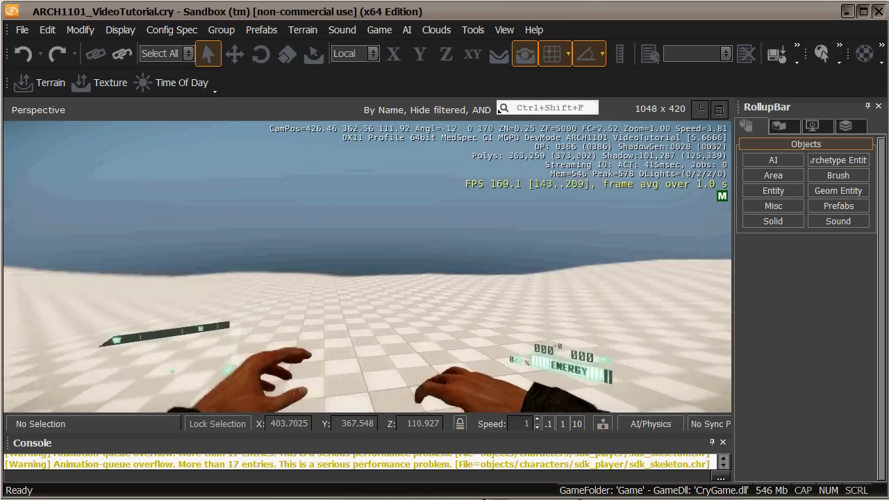
{"action": "key", "text": "F1"}
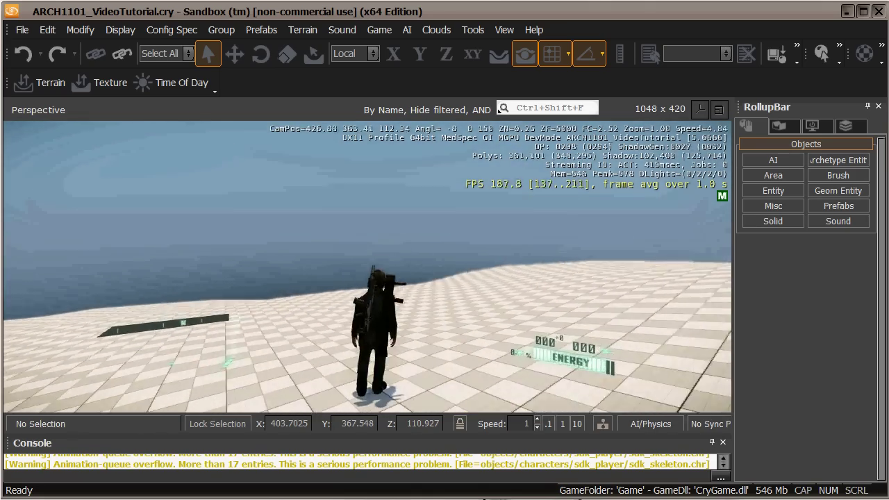
{"action": "key", "text": "F1"}
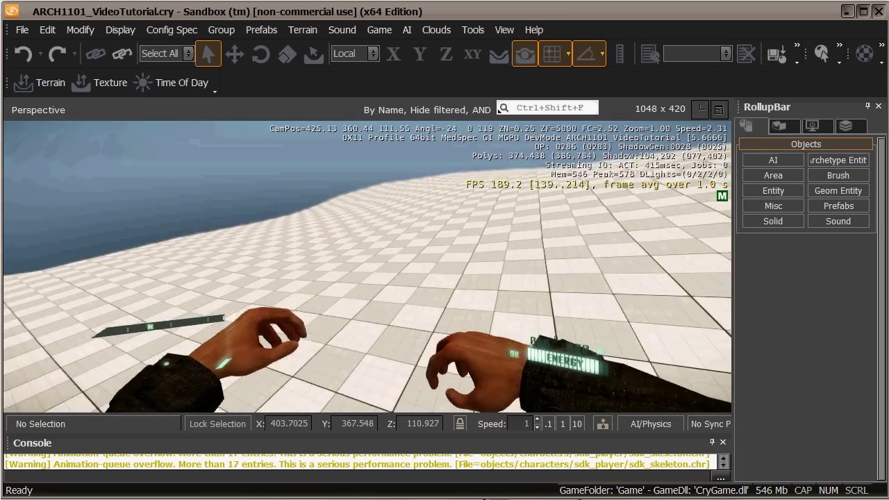
{"action": "key", "text": "Escape"}
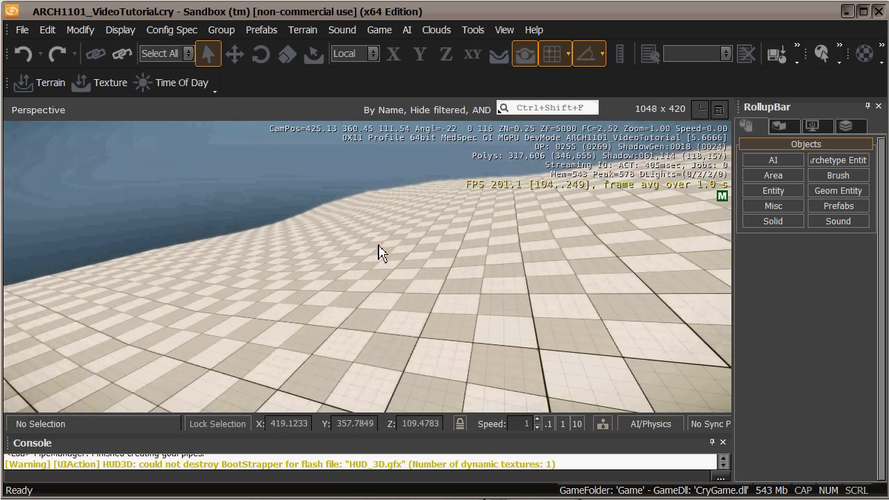
{"action": "right_click_drag", "start_coordinate": [379, 253], "coordinate": [377, 252]}
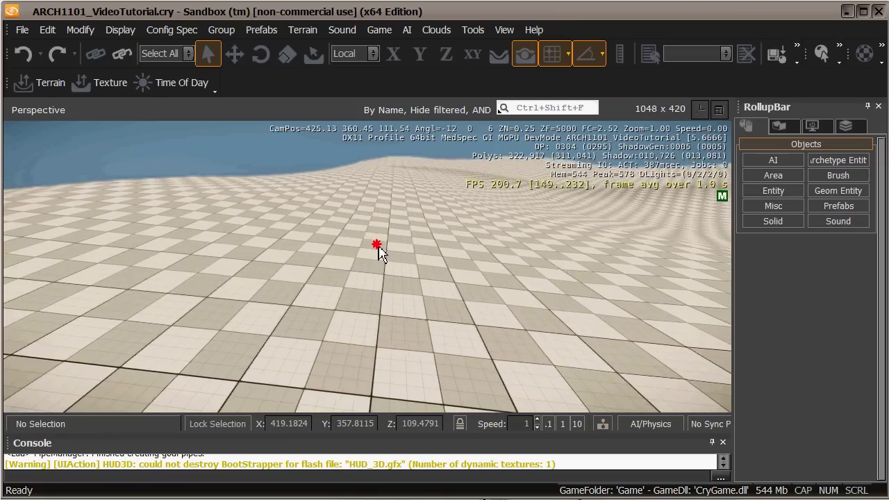
{"action": "right_click_drag", "start_coordinate": [379, 253], "coordinate": [379, 254]}
{"action": "key", "text": "a"}
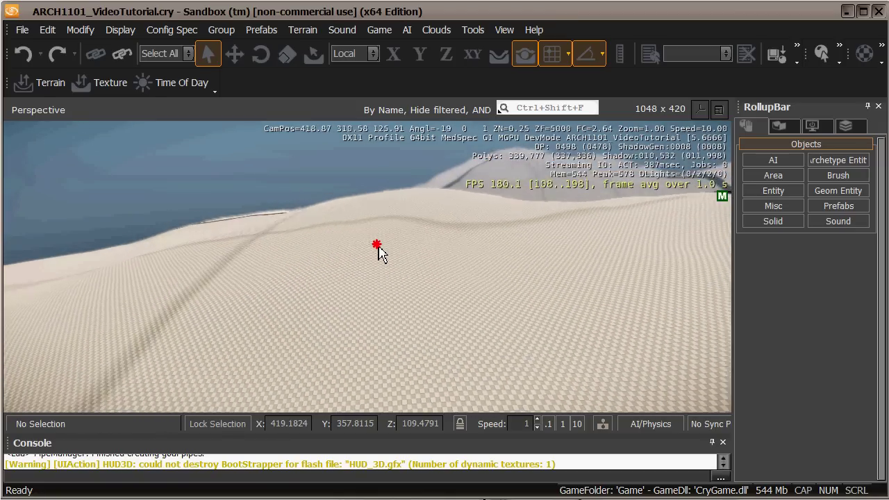
{"action": "key", "text": "d"}
{"action": "key", "text": "d"}
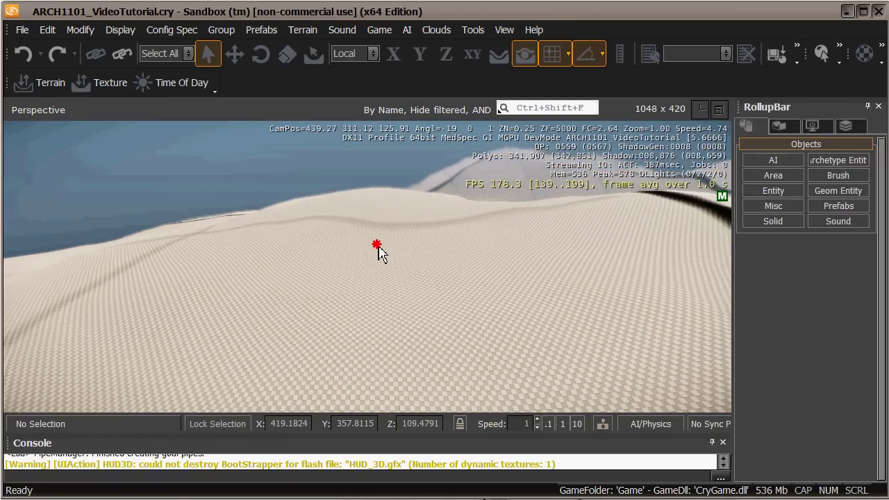
{"action": "key", "text": "w"}
{"action": "right_click_drag", "start_coordinate": [379, 253], "coordinate": [378, 254]}
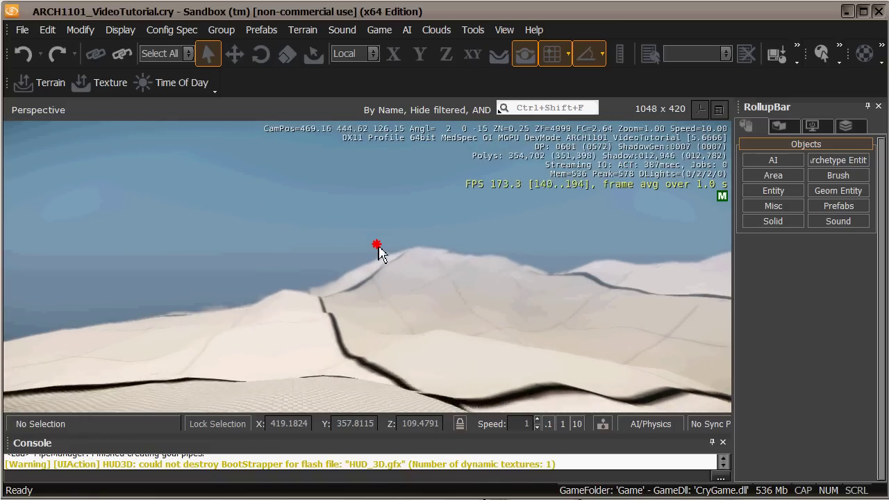
{"action": "key", "text": "w"}
{"action": "right_click_drag", "start_coordinate": [378, 252], "coordinate": [378, 251]}
{"action": "key", "text": "w"}
{"action": "key", "text": "w"}
{"action": "key", "text": "w"}
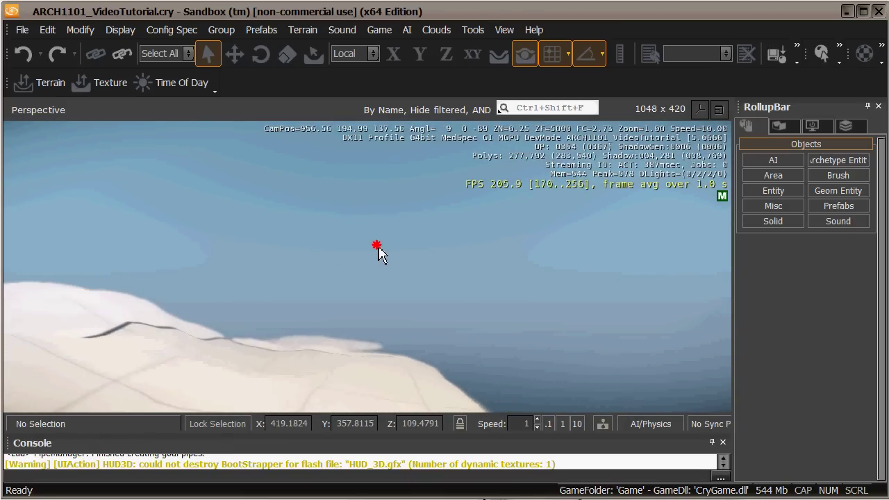
{"action": "key", "text": "w"}
{"action": "right_click_drag", "start_coordinate": [379, 252], "coordinate": [327, 264]}
{"action": "key", "text": "s"}
{"action": "key", "text": "s"}
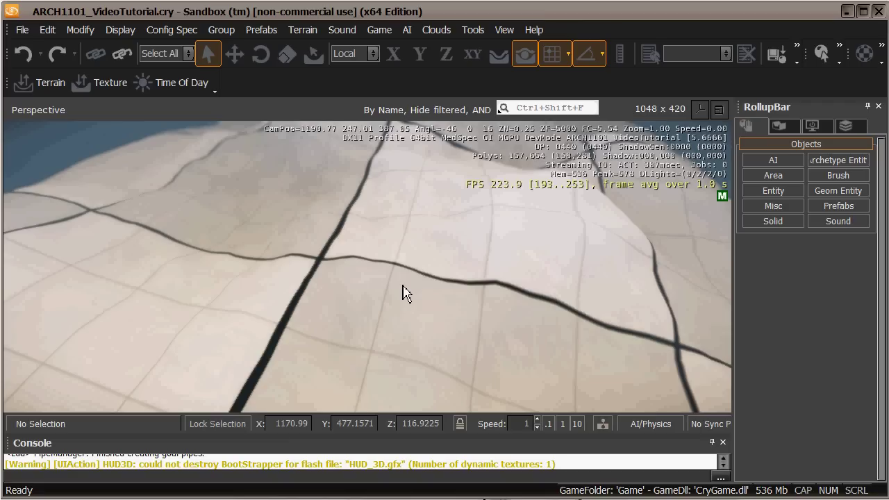
{"action": "right_click_drag", "start_coordinate": [421, 277], "coordinate": [425, 285]}
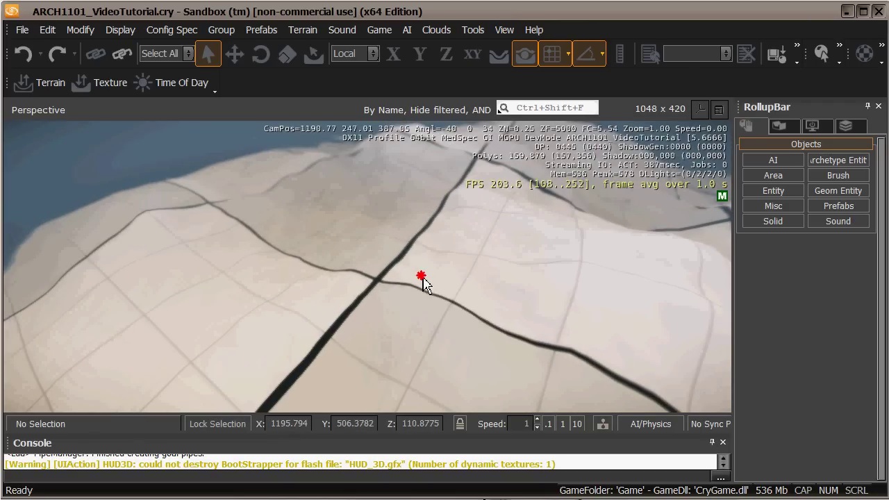